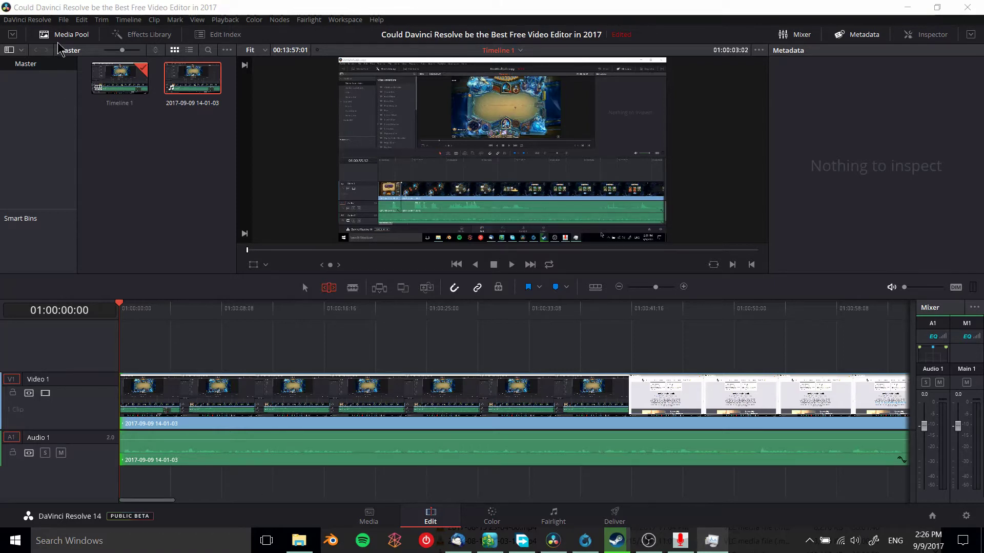
Open the Trim menu's command list, then close it again
left_click(101, 20)
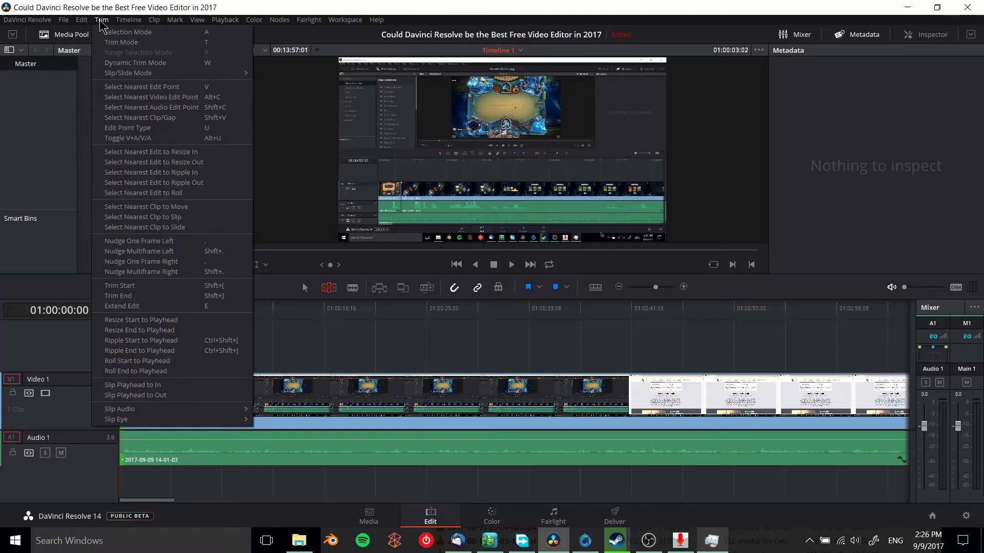
left_click(101, 21)
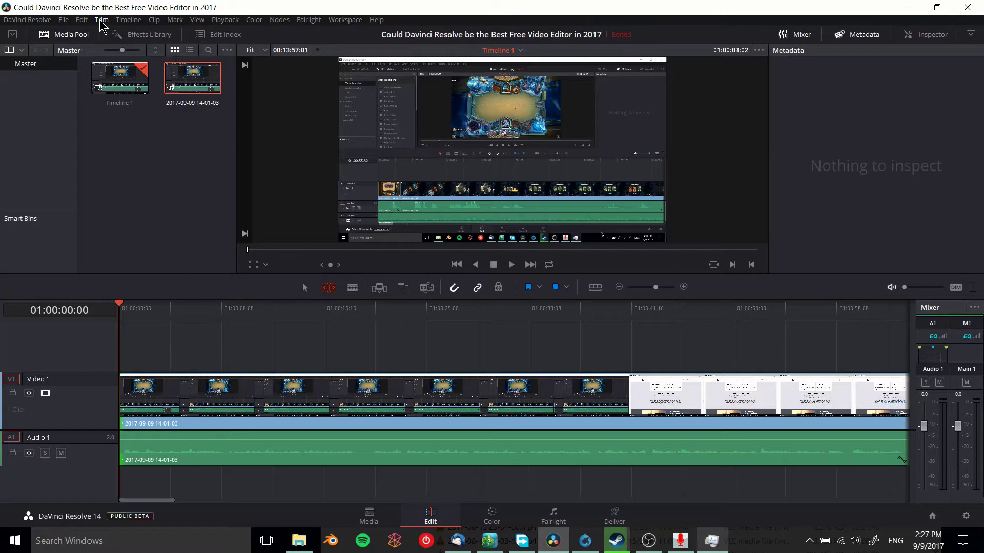
Toggle the Media Pool back on, open the Effects Library, and browse audio transitions, then Titles
left_click(57, 37)
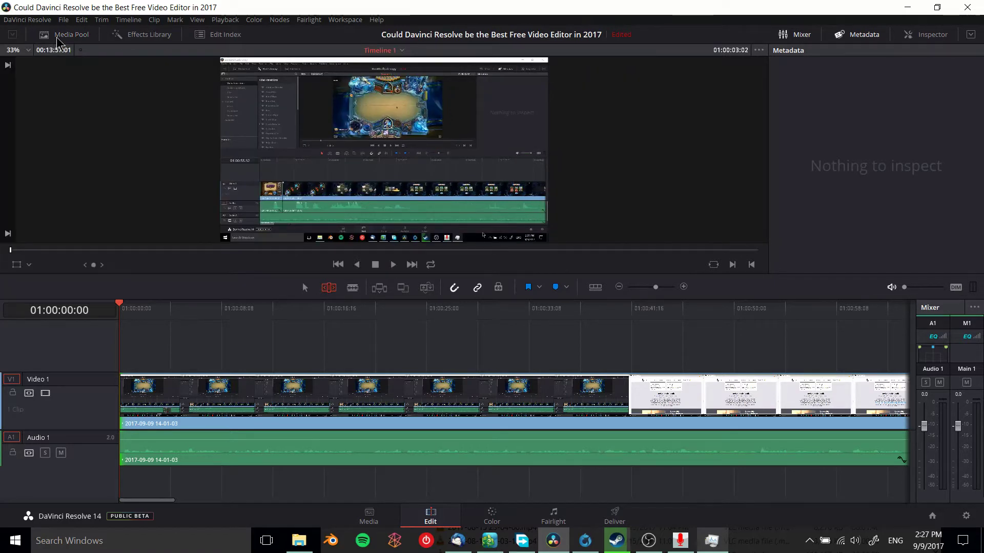
left_click(56, 37)
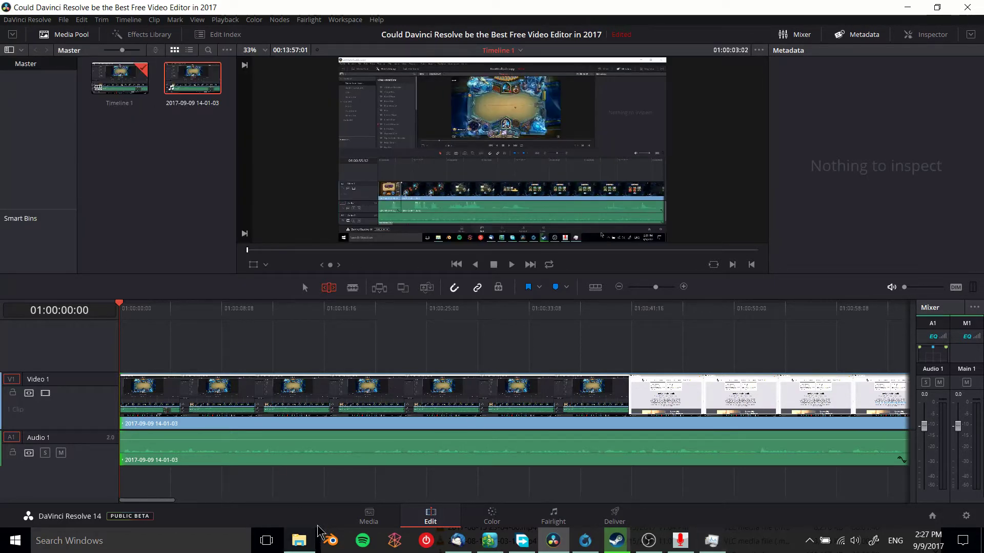
left_click(116, 35)
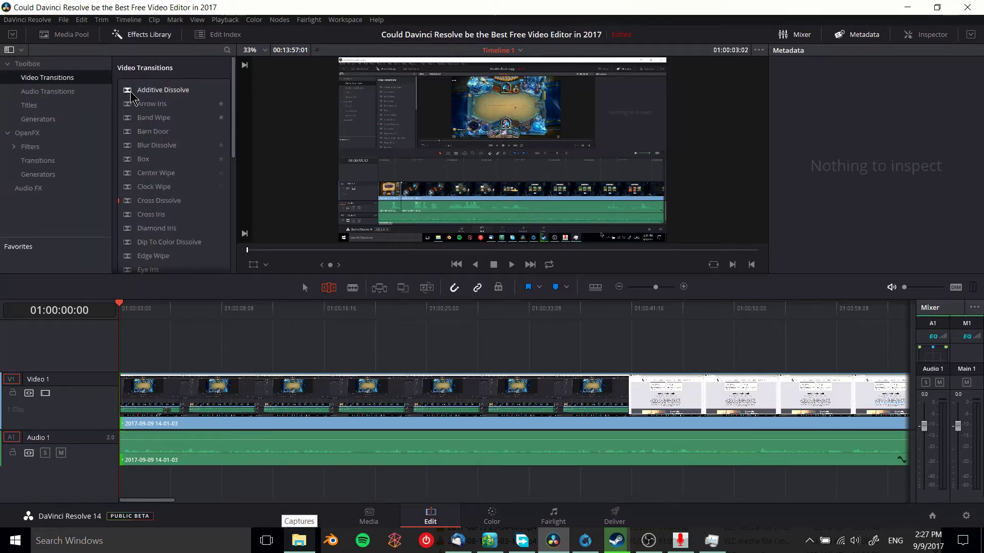
scroll(154, 143, "down", 5)
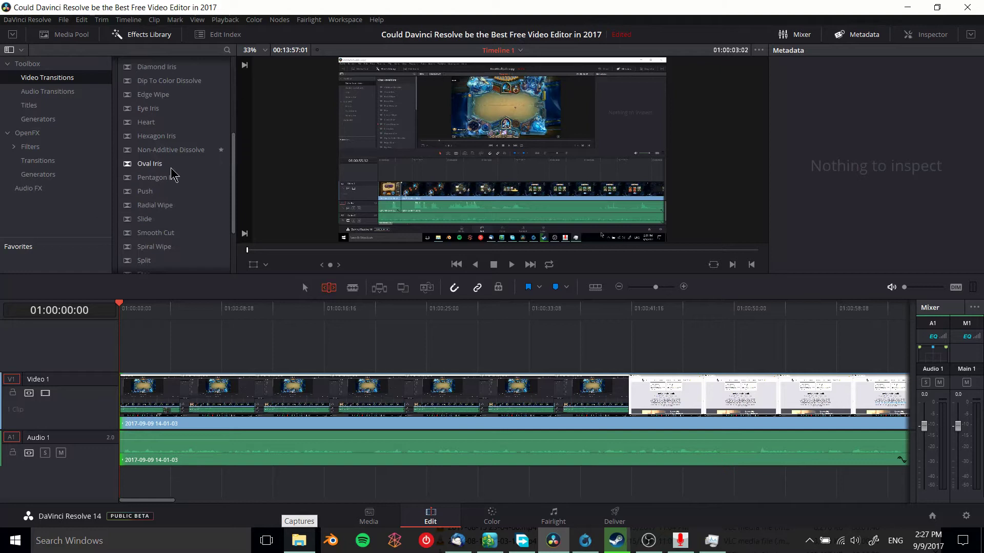
scroll(184, 211, "down", 1)
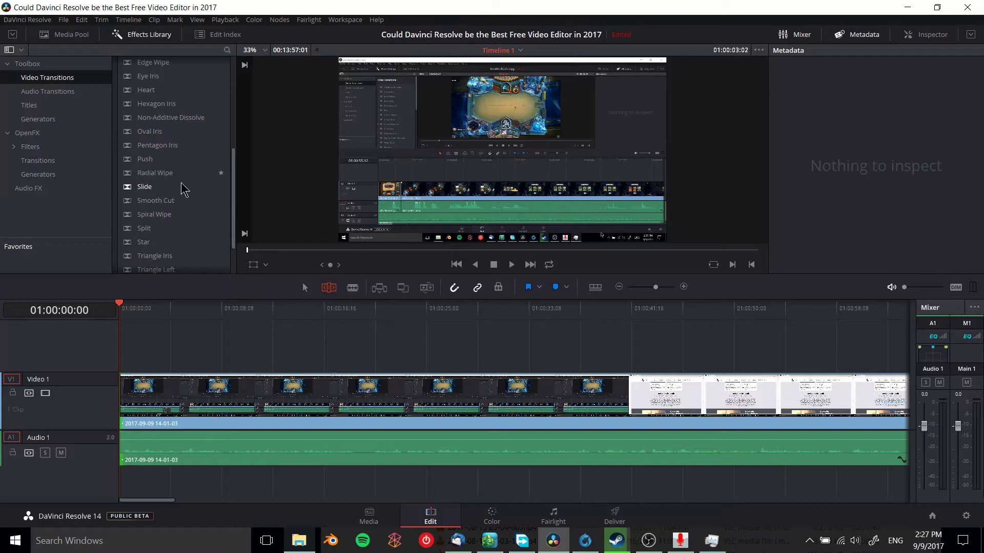
left_click(72, 92)
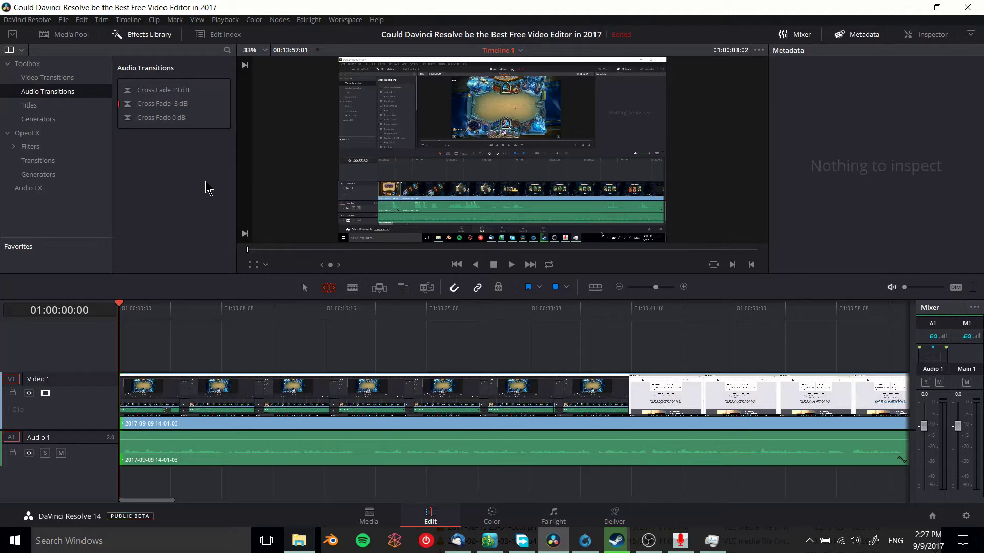
left_click(75, 108)
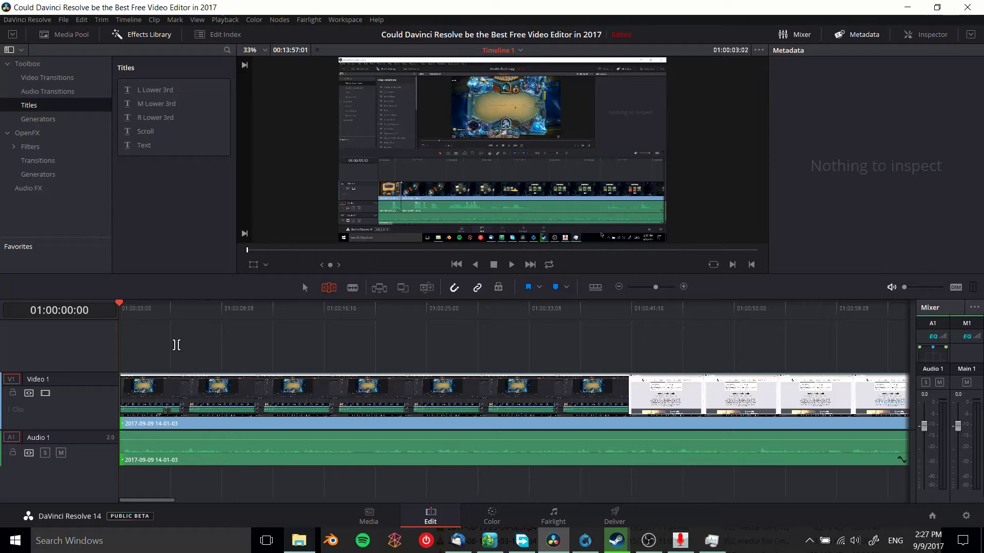
Cut the recording into two clips with the Blade tool near 01:00:10
left_click(305, 288)
left_click(330, 289)
left_click(352, 289)
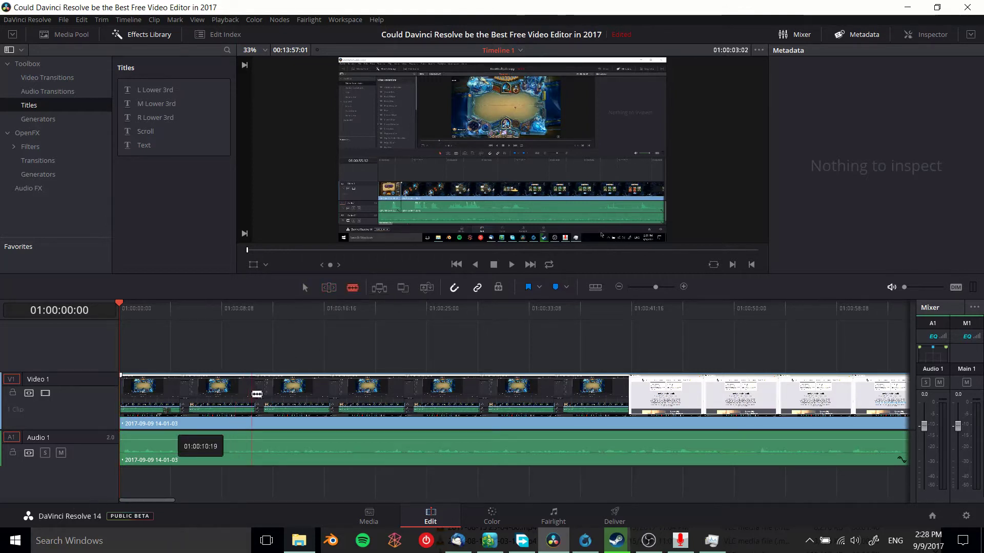
left_click(258, 394)
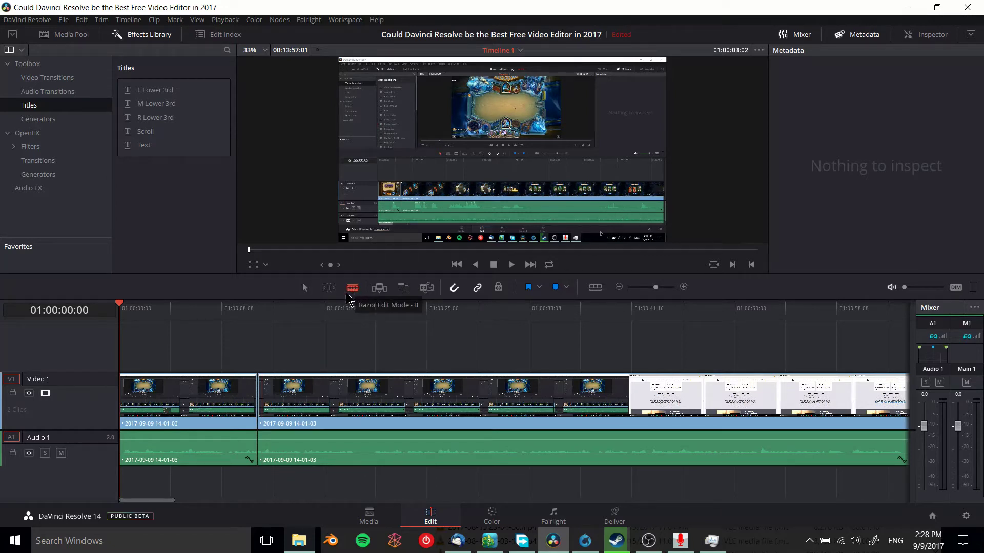
Trim about three seconds off the second clip's head in Trim Edit Mode
left_click(329, 288)
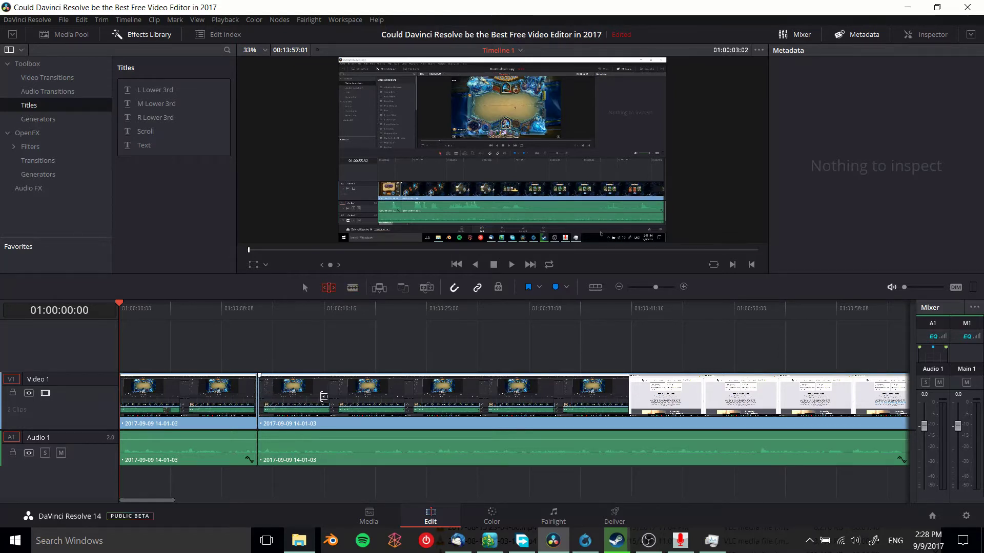
left_click(277, 396)
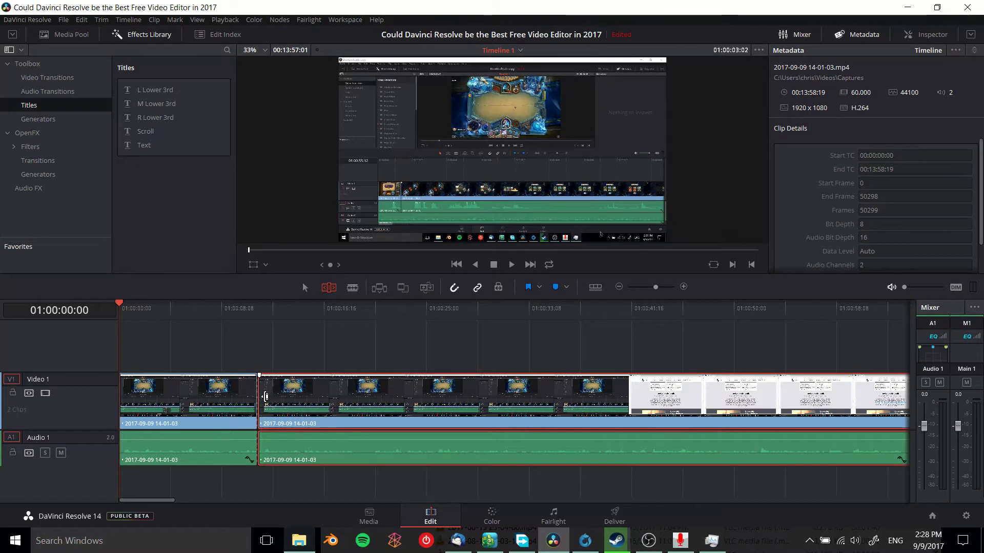
mouse_move(260, 396)
left_mouse_down()
mouse_move(335, 393)
mouse_move(253, 393)
left_mouse_up()
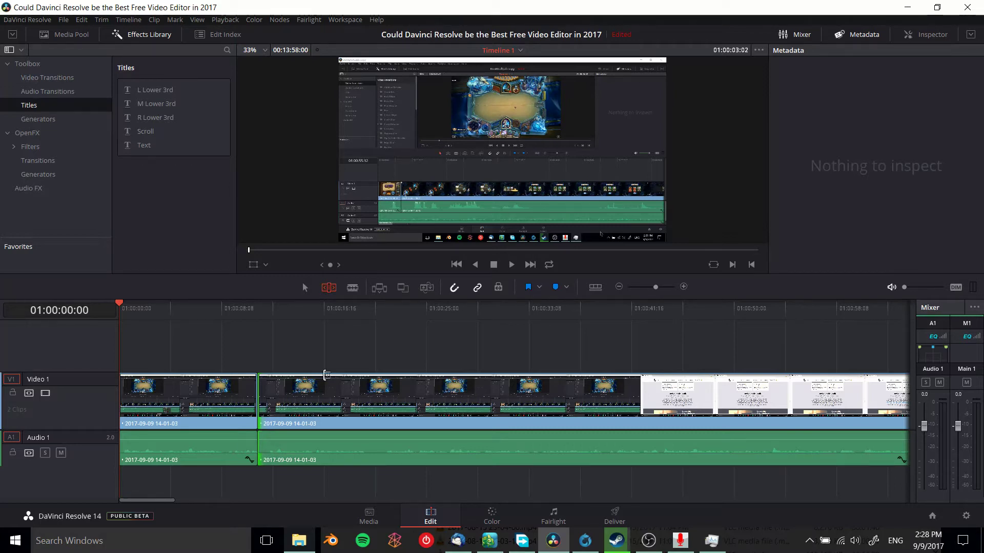
key("ctrl+shift+Escape")
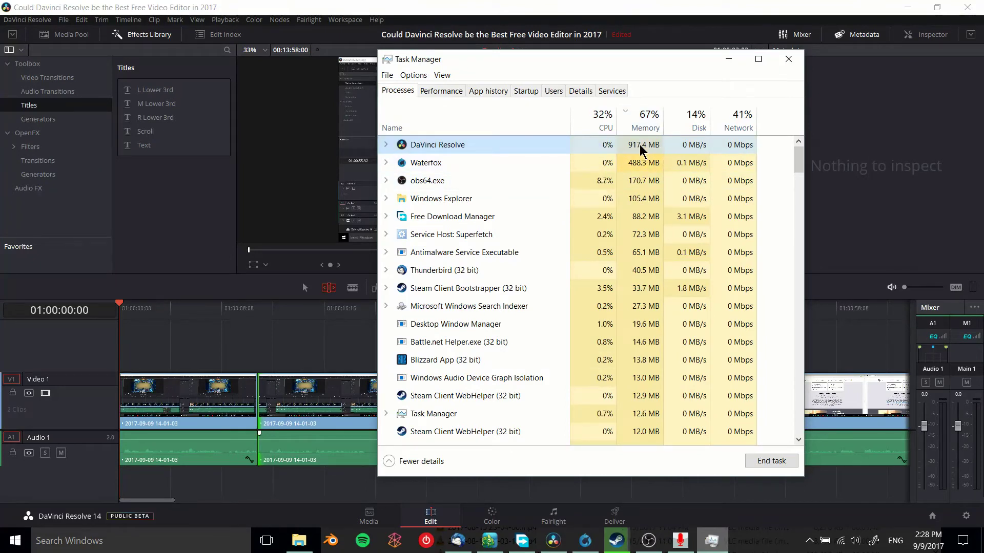
left_click(728, 59)
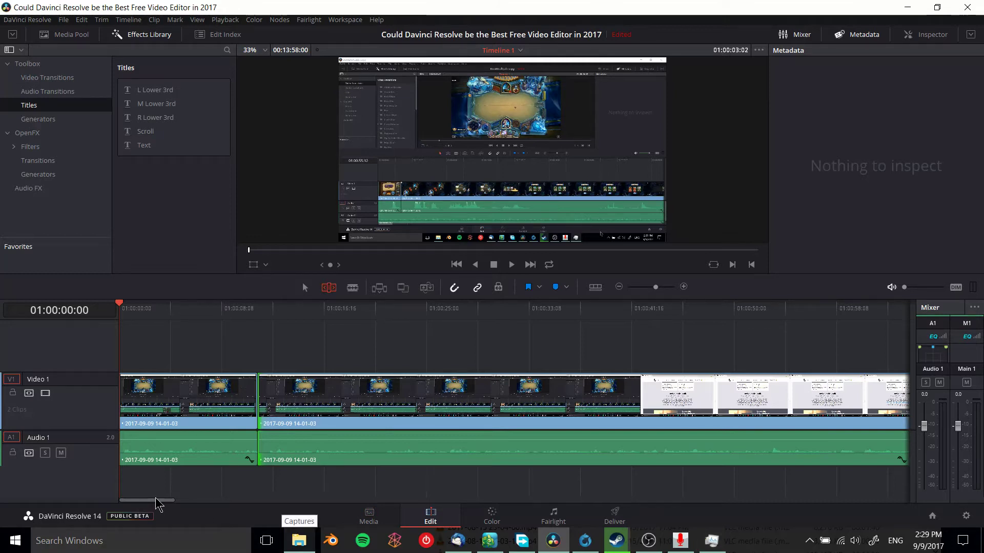
Play the timeline from 01:00:15:18, stop, and park the playhead at 01:00:13:15
mouse_move(154, 496)
left_mouse_down()
mouse_move(357, 506)
mouse_move(146, 501)
left_mouse_up()
left_click(313, 308)
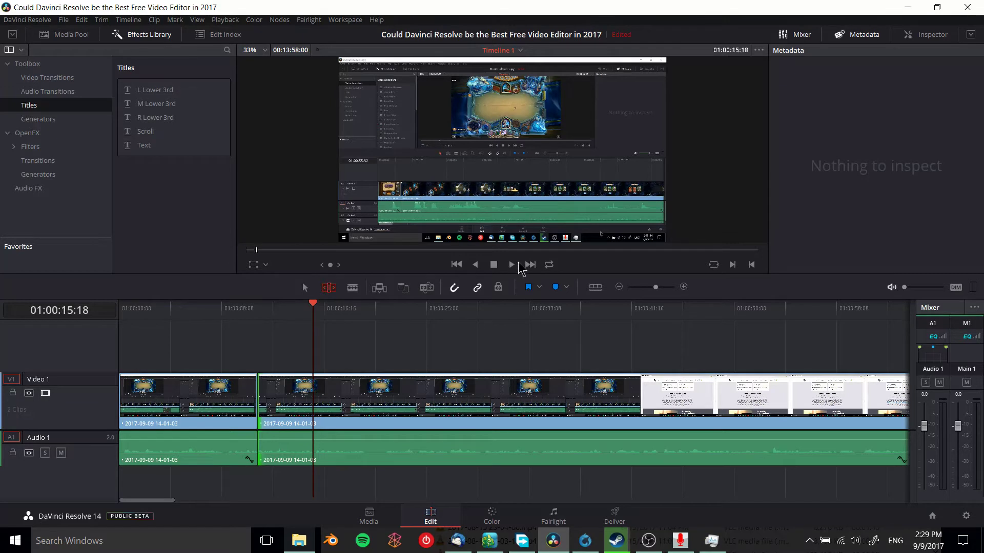
left_click(511, 264)
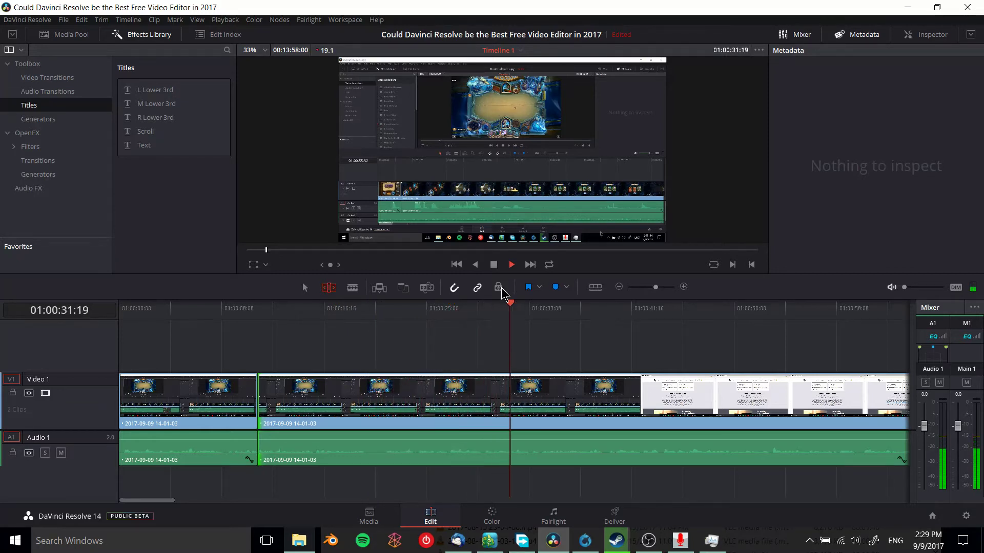
left_click(494, 266)
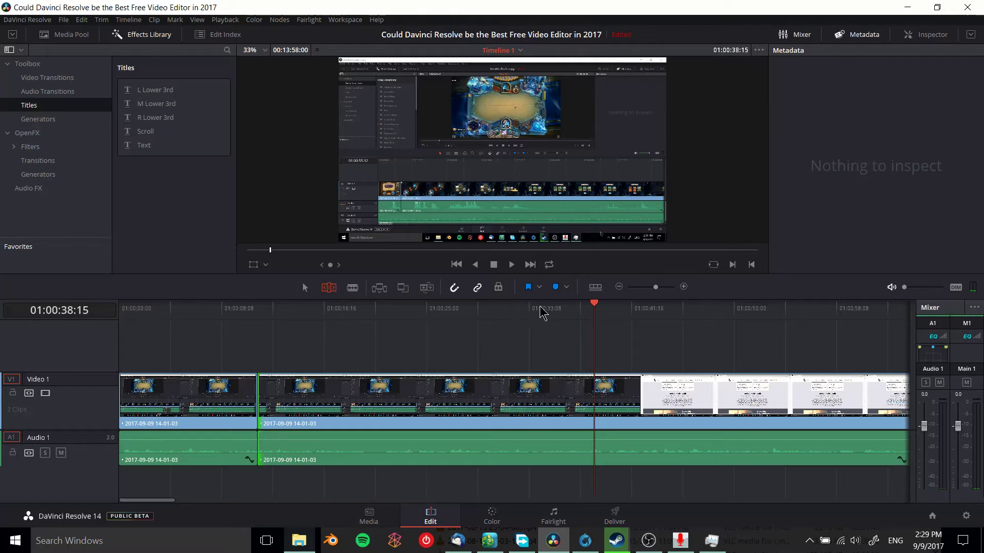
left_click(287, 309)
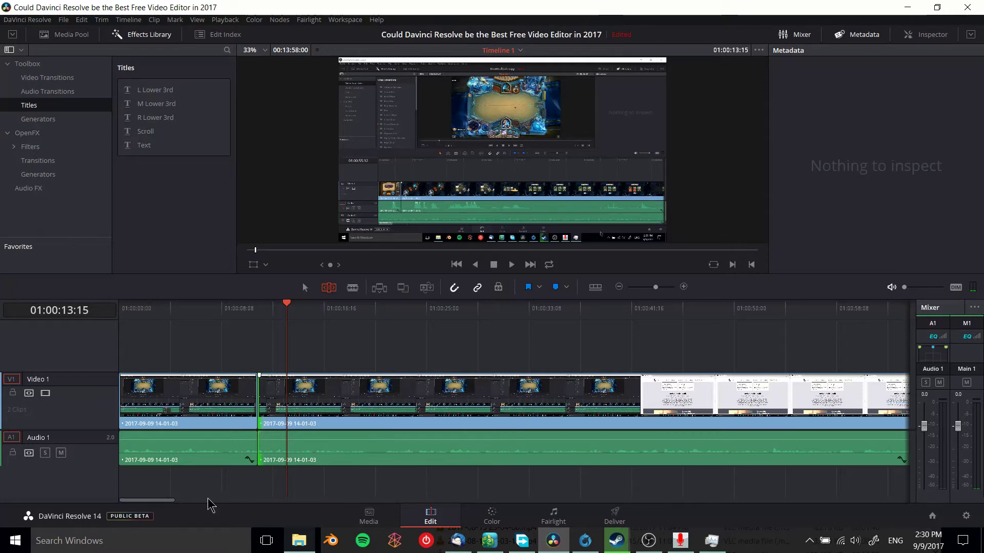
Make two Blade cuts around 01:00:21:14 to isolate a short piece of the clip
left_click(356, 311)
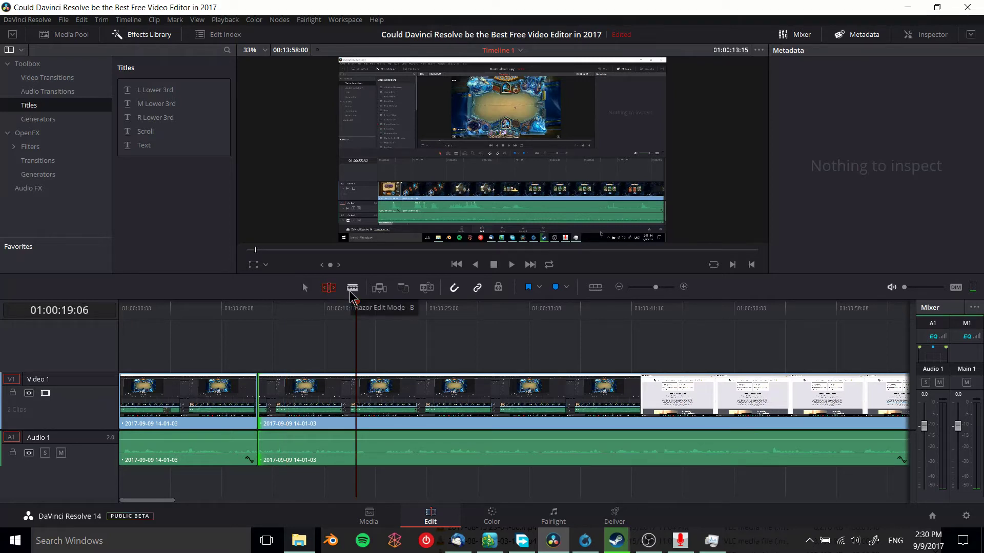
left_click(352, 289)
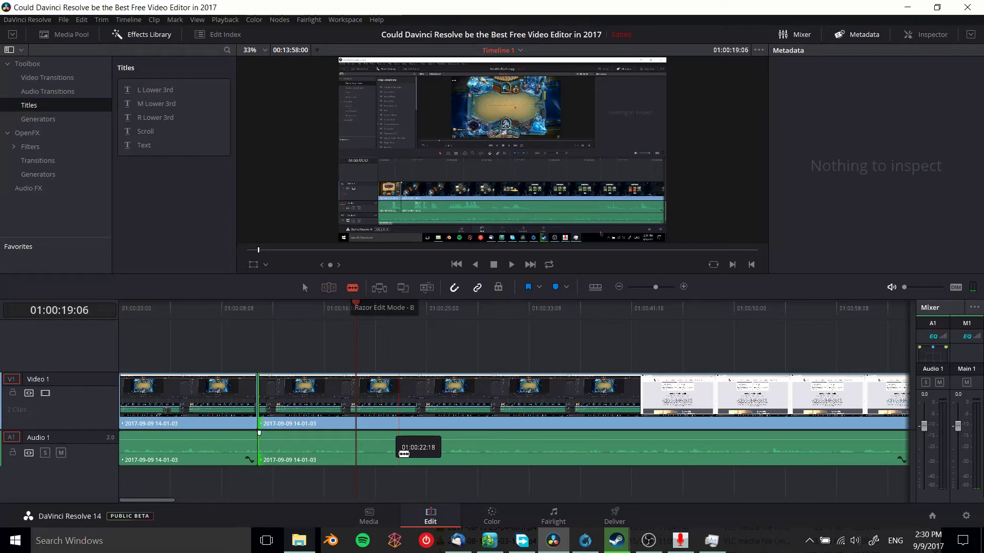
left_click(367, 451)
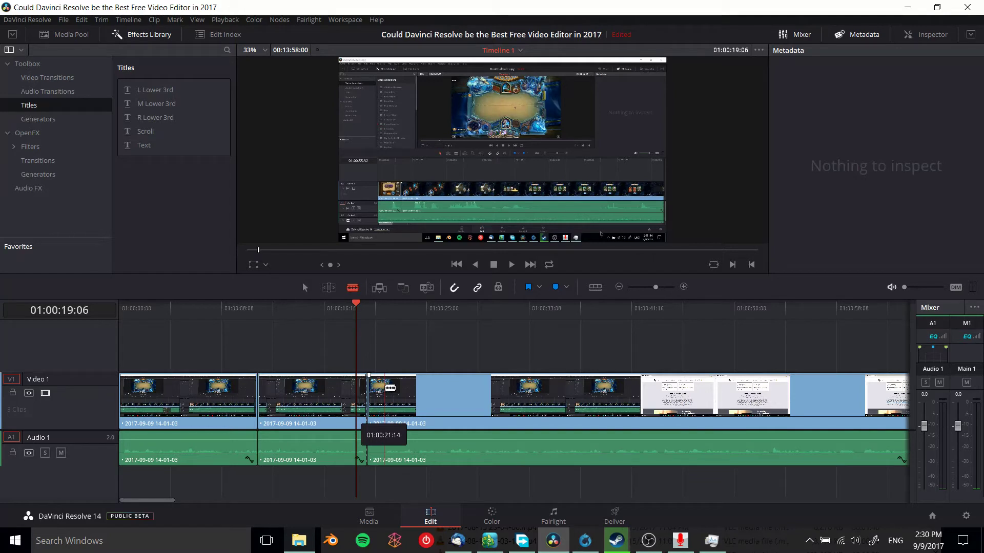
left_click(384, 389)
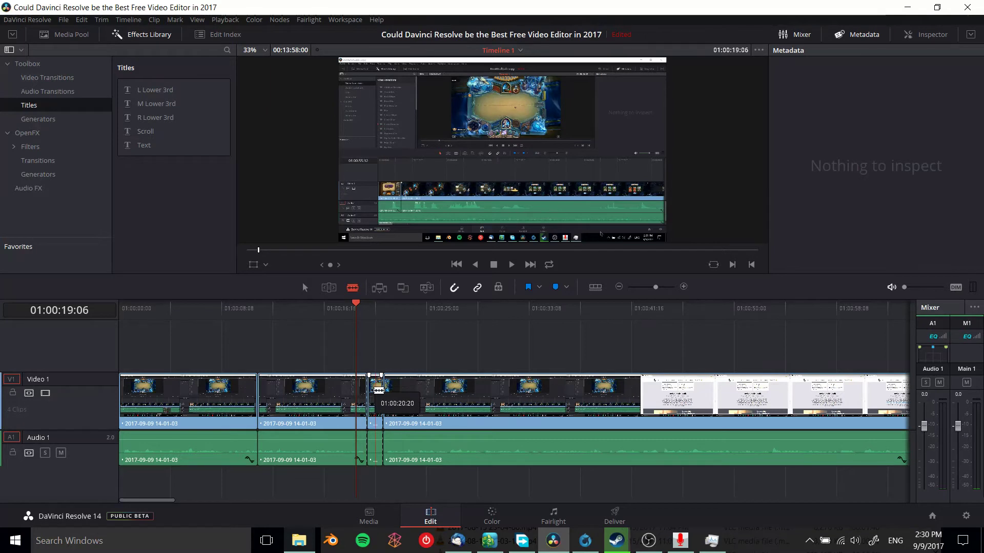
Ripple Delete the short clip between the two cuts, closing the gap
right_click(378, 391)
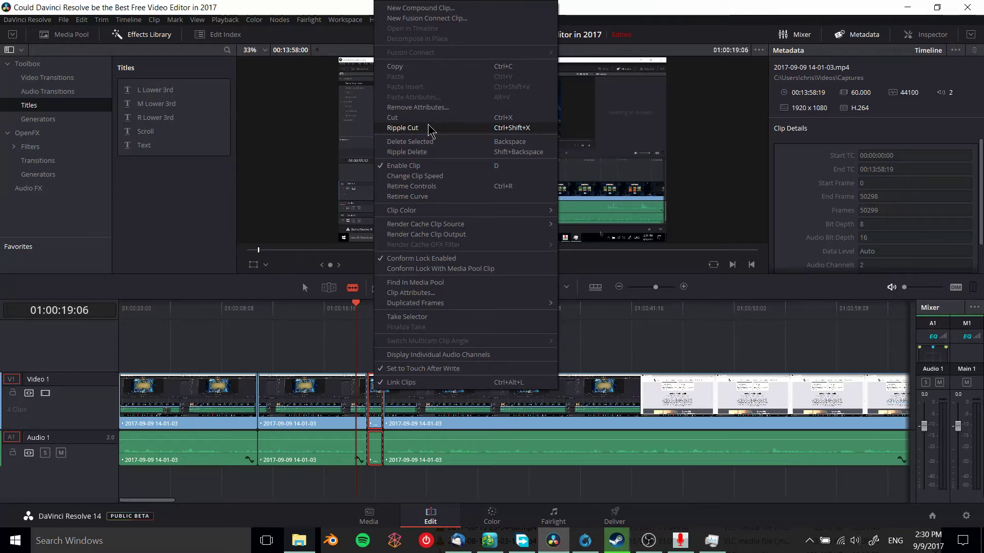
left_click(445, 153)
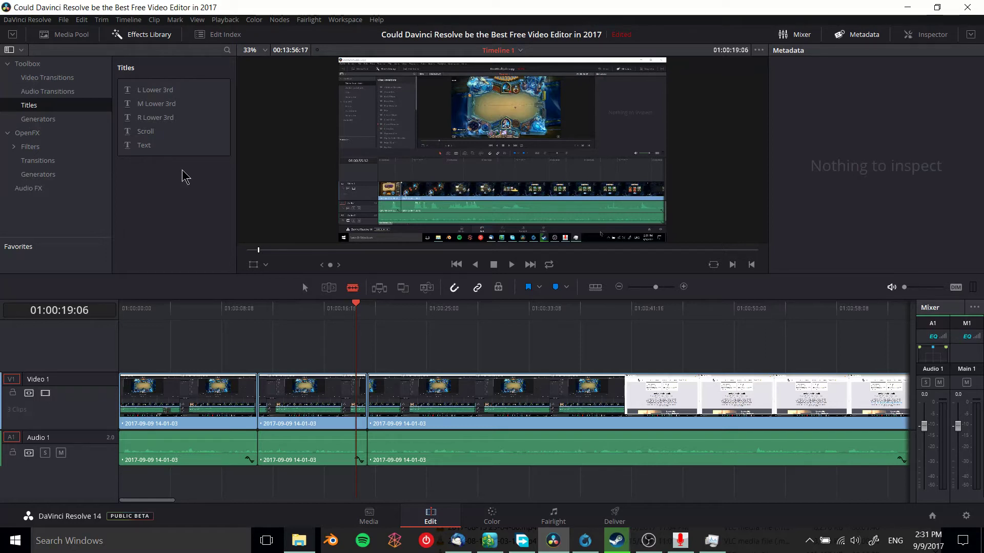
left_click(82, 21)
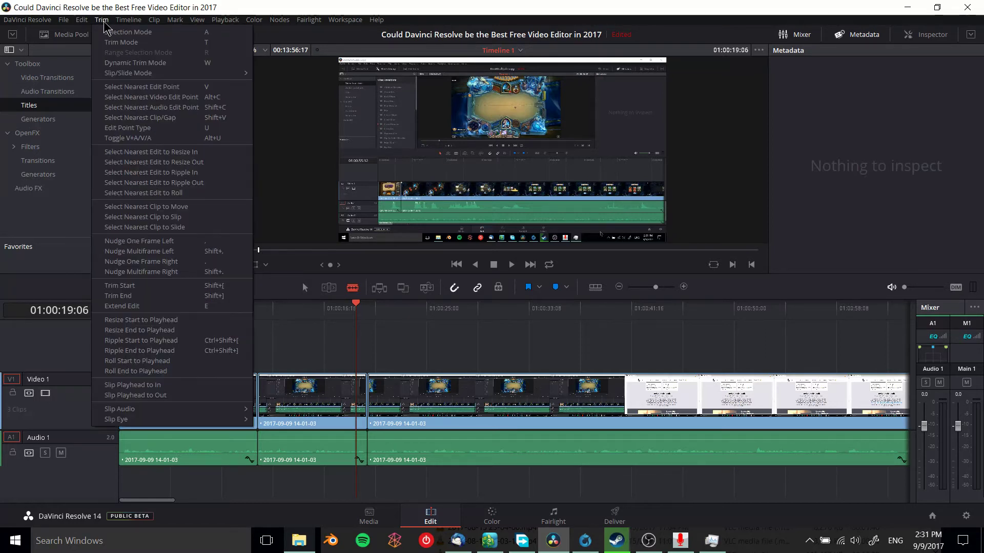
mouse_move(131, 23)
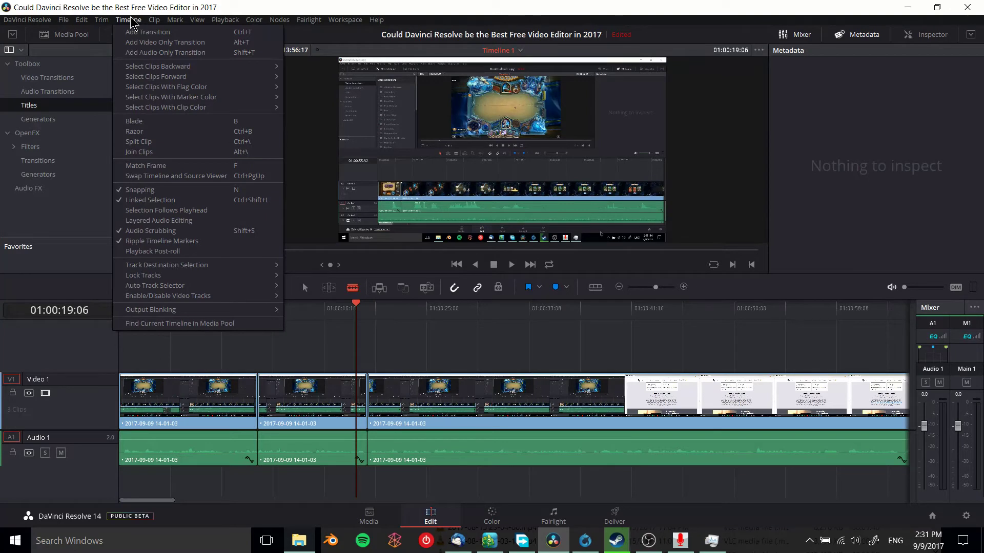
mouse_move(186, 26)
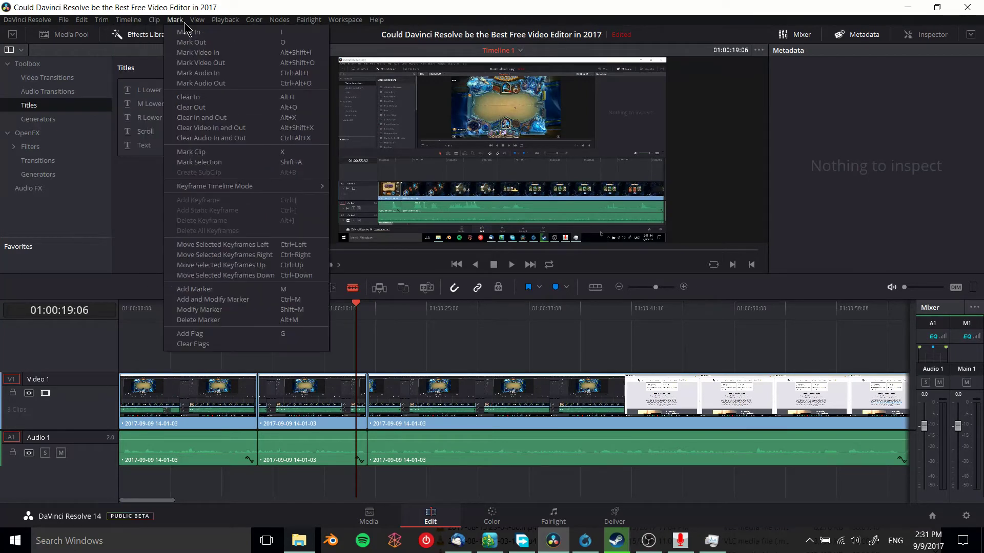
left_click(220, 22)
left_click(237, 23)
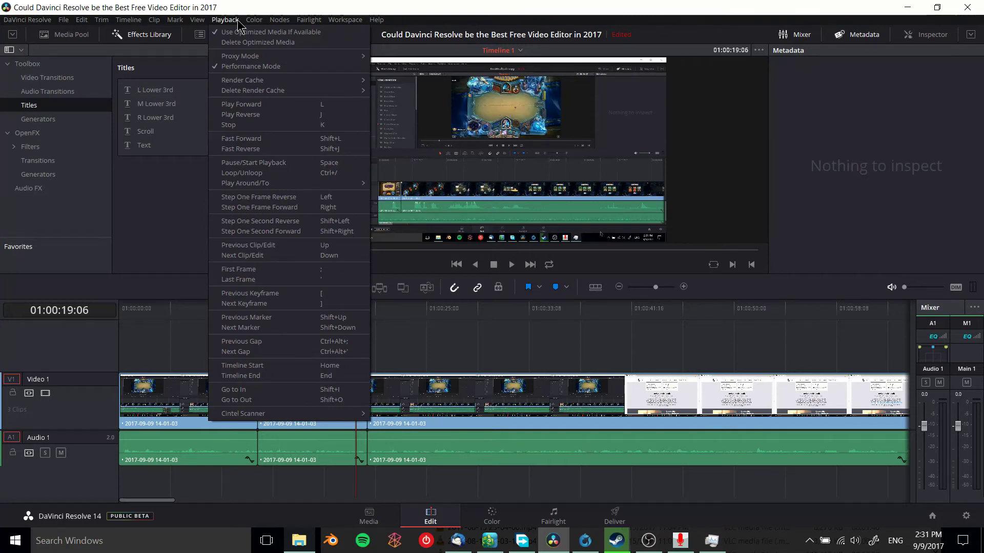
left_click(238, 25)
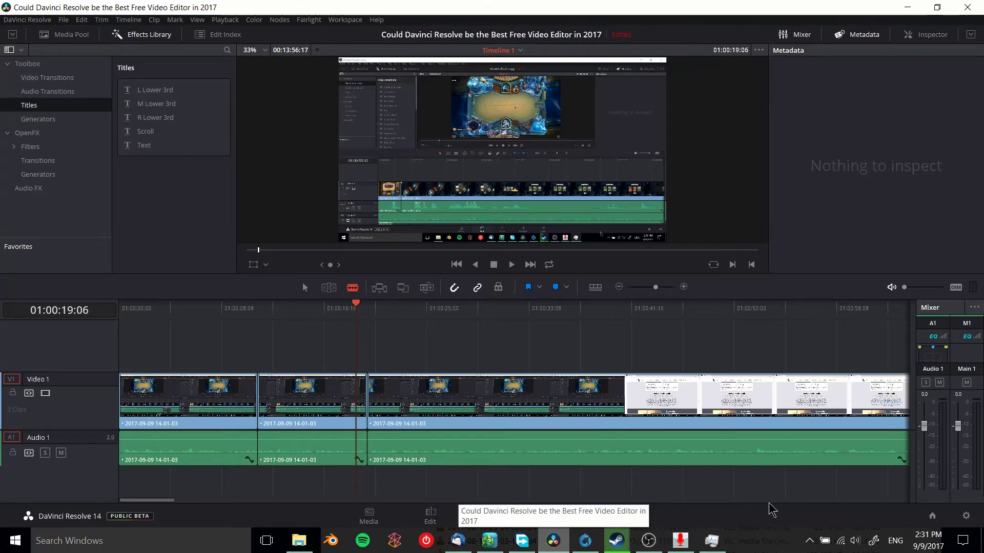
Switch to the Color page showing Timeline 1's three clips as thumbnails
left_click(521, 524)
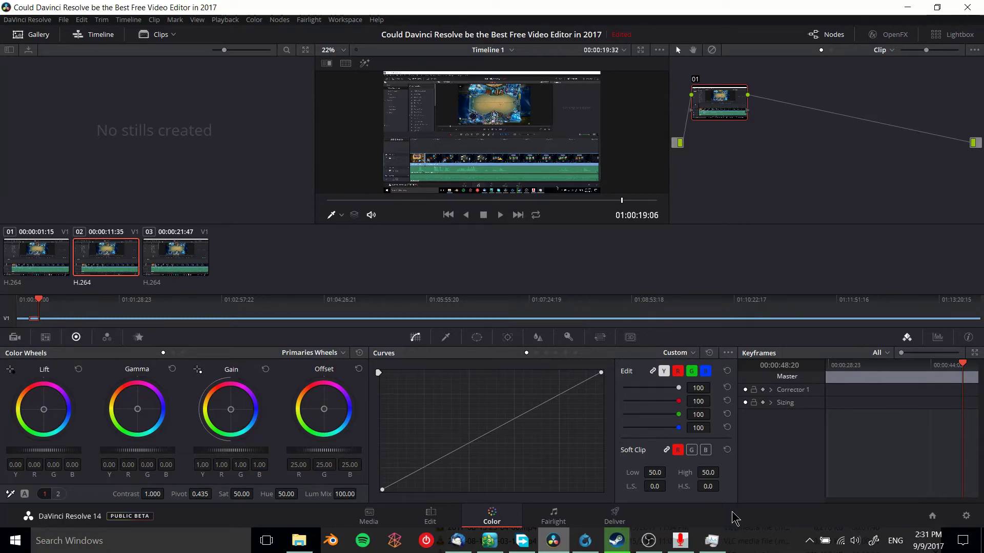
Switch to the Fairlight page showing Audio 1's left and right channels
left_click(555, 515)
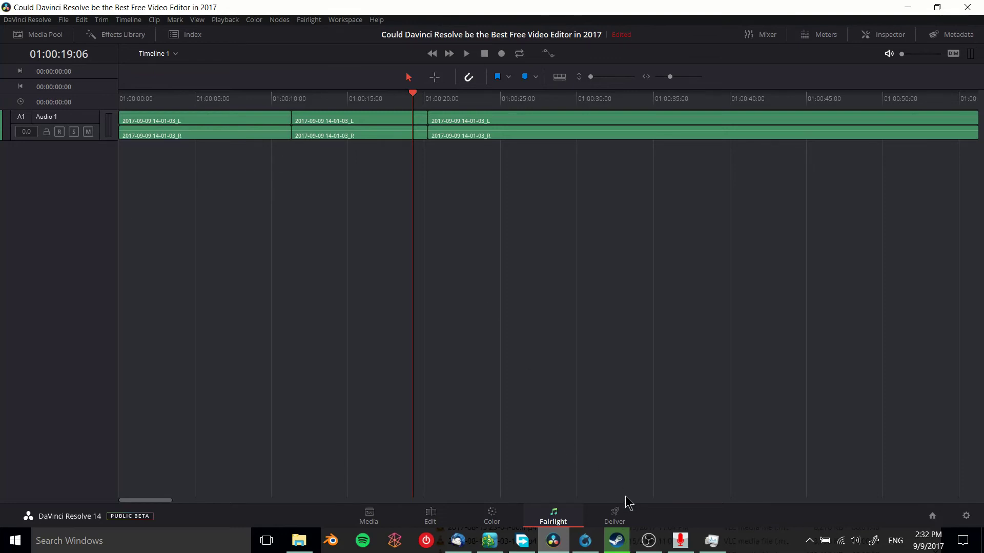
Open the Deliver page and inspect the YouTube and vimeo preset resolution choices
left_click(617, 515)
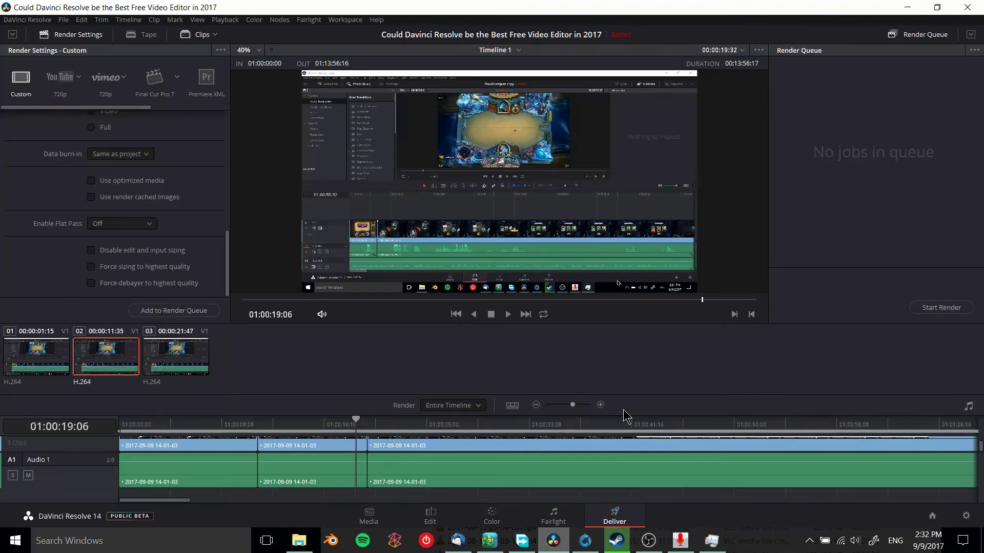
scroll(196, 190, "up", 10)
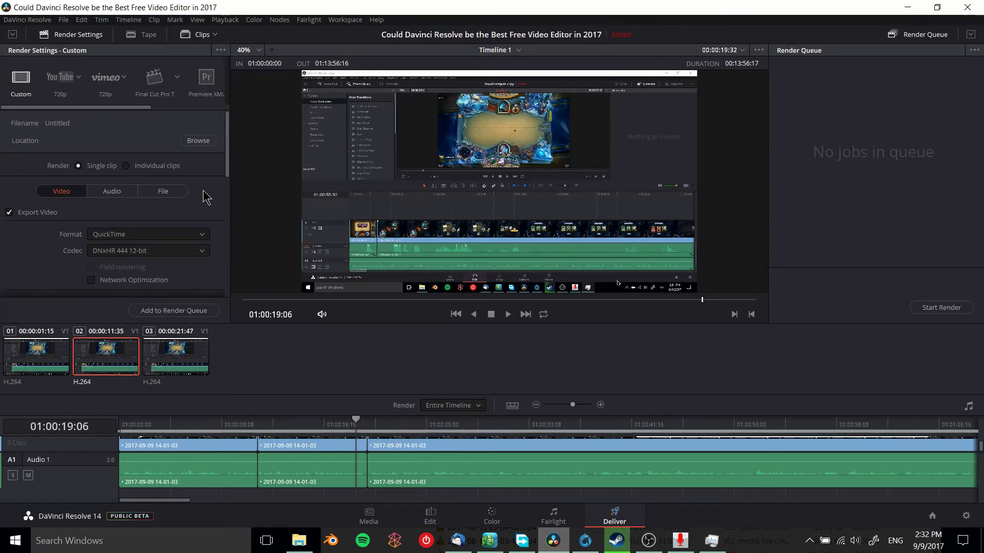
left_click(80, 79)
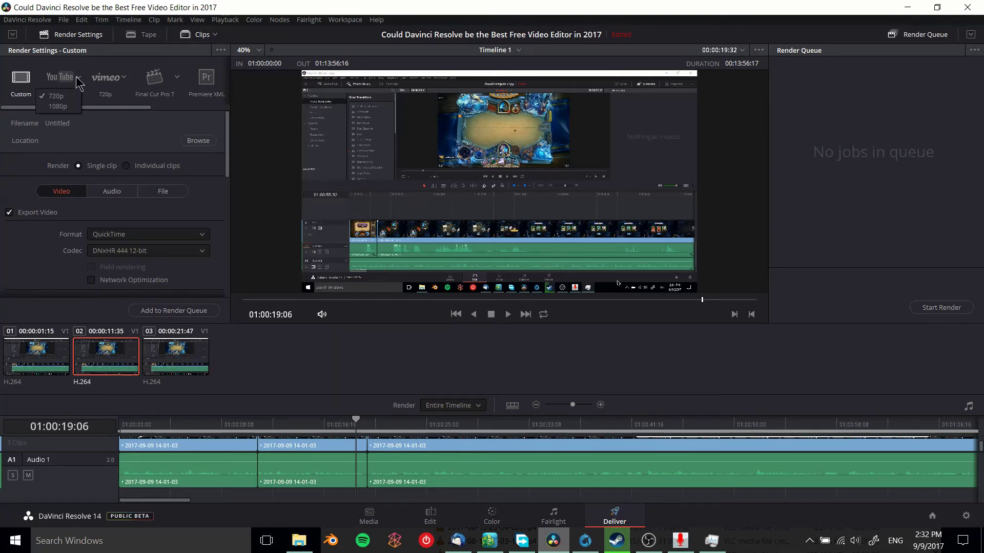
left_click(124, 77)
left_click(124, 78)
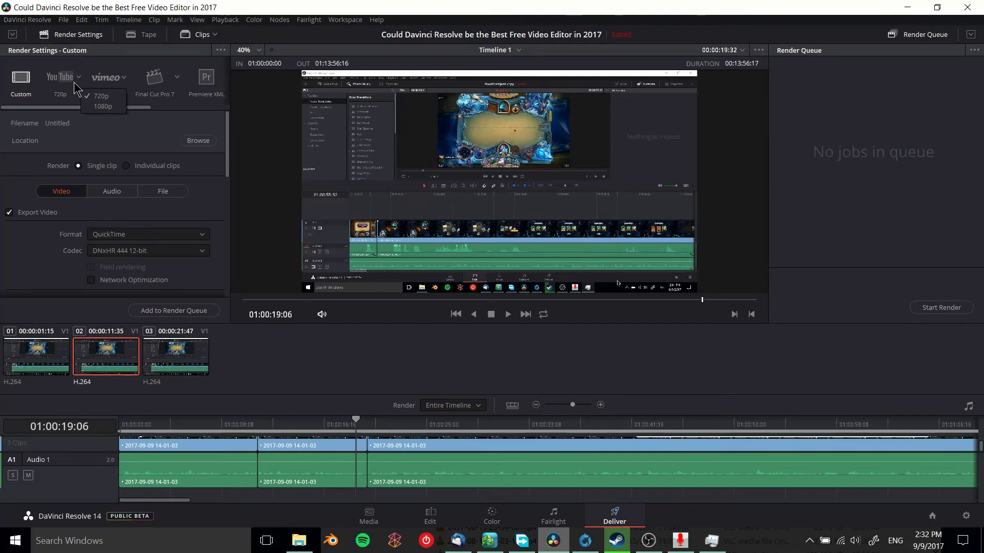
left_click(117, 142)
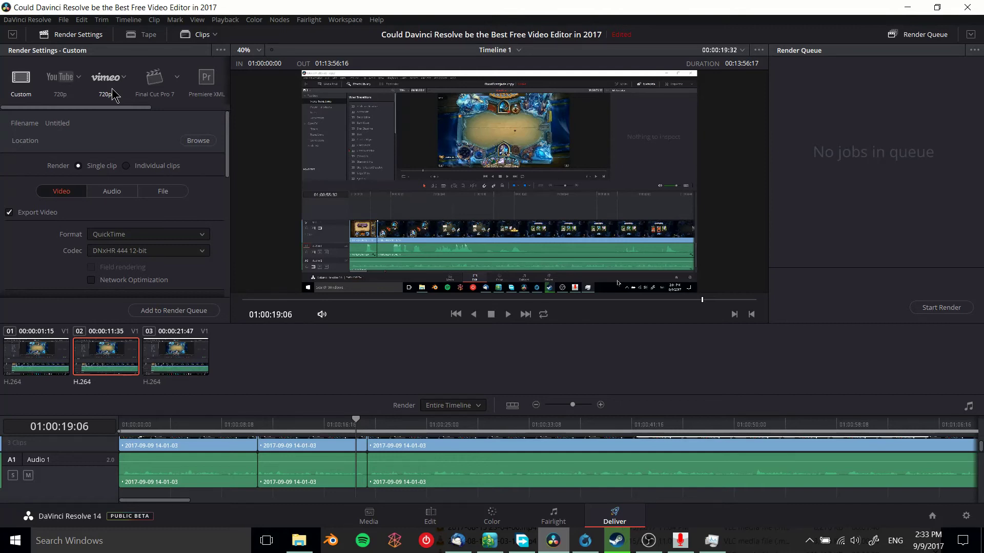
Apply the YouTube 720p preset and set the output format to MP4 with H.264
left_click(60, 78)
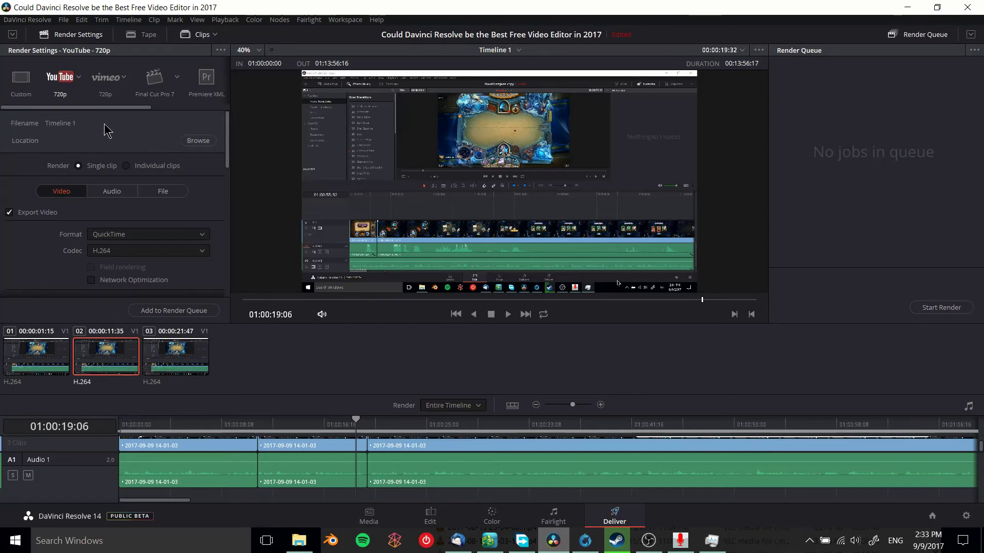
scroll(151, 175, "down", 2)
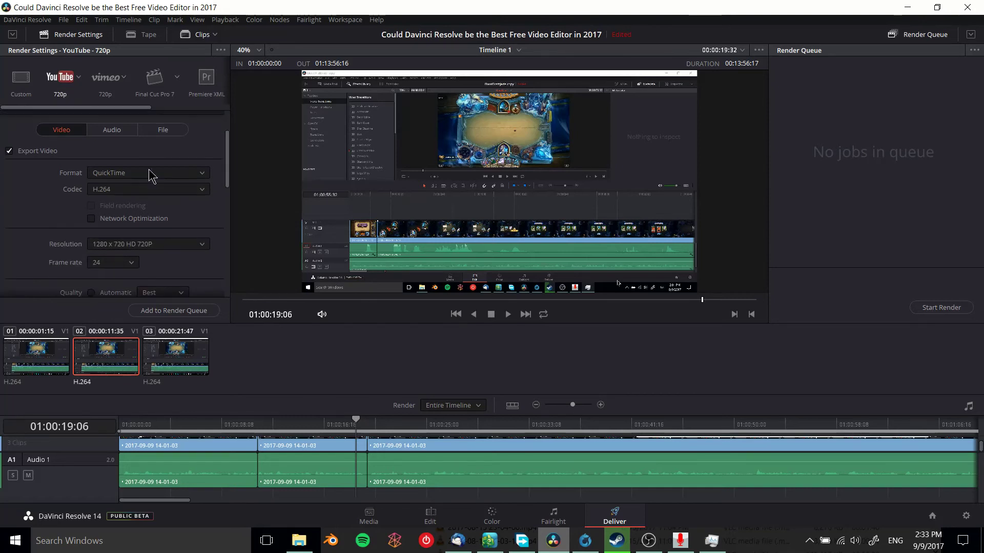
left_click(191, 174)
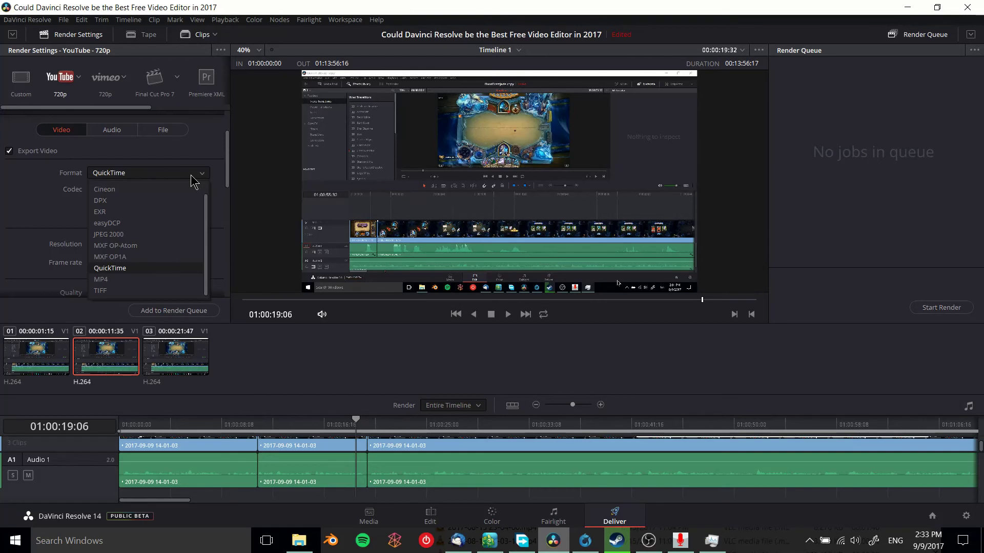
left_click(151, 169)
left_click(150, 174)
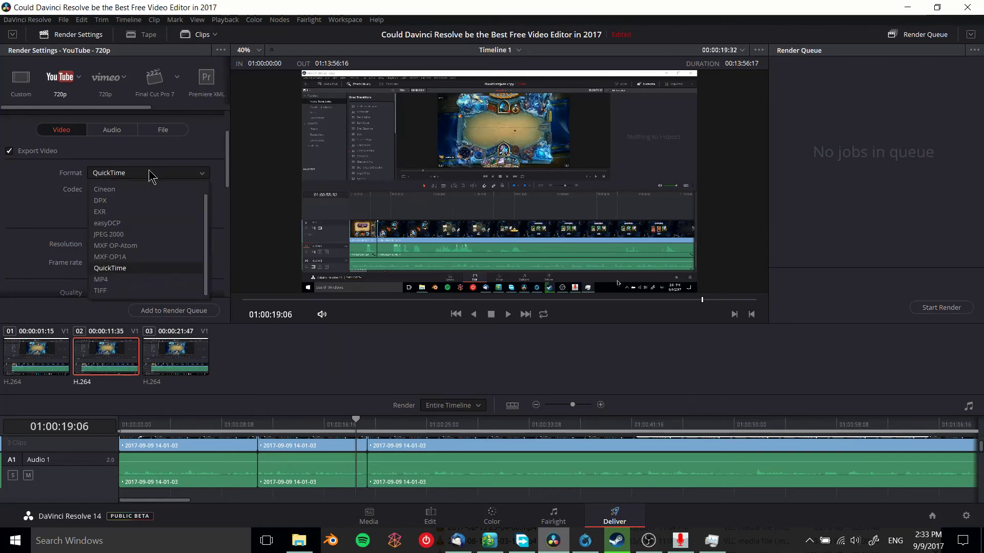
left_click(162, 279)
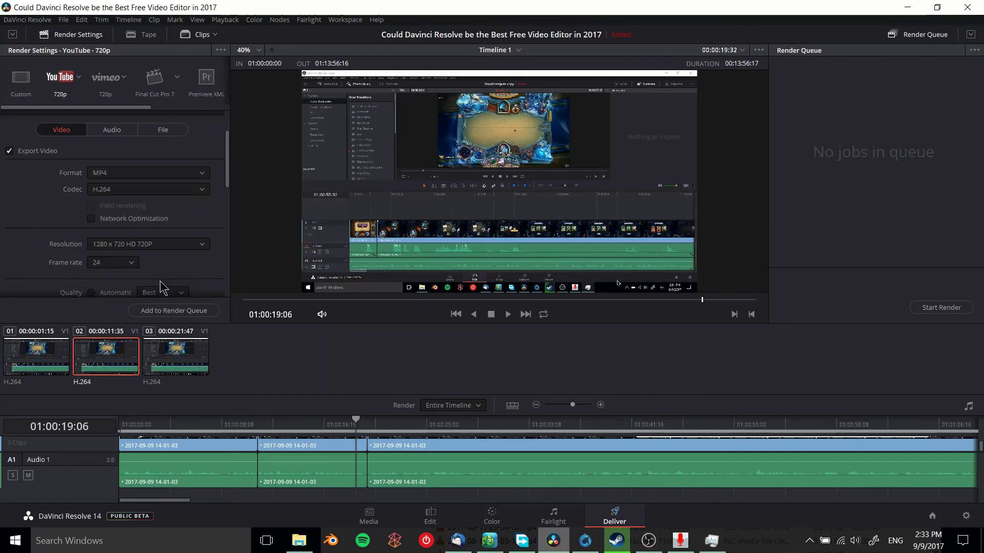
left_click(168, 173)
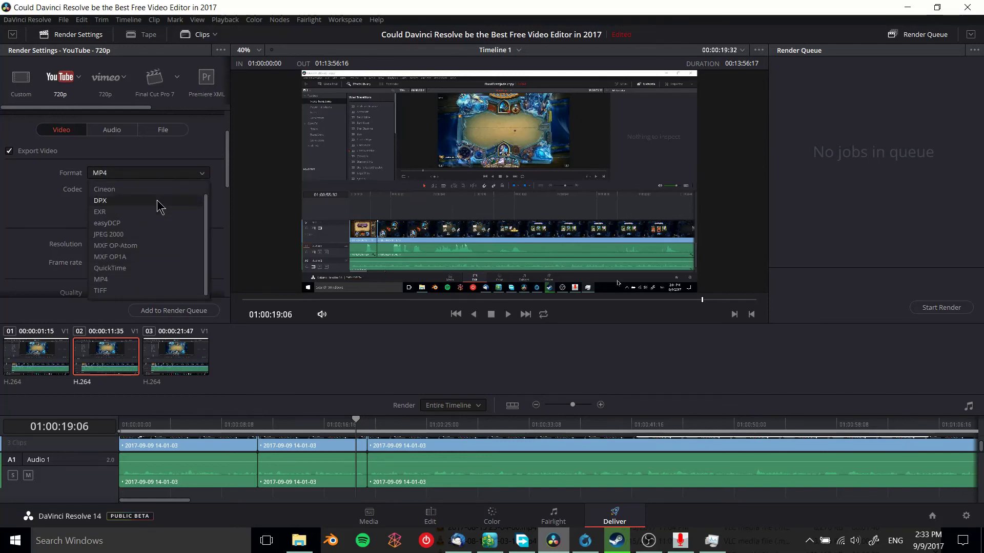
scroll(167, 215, "up", 1)
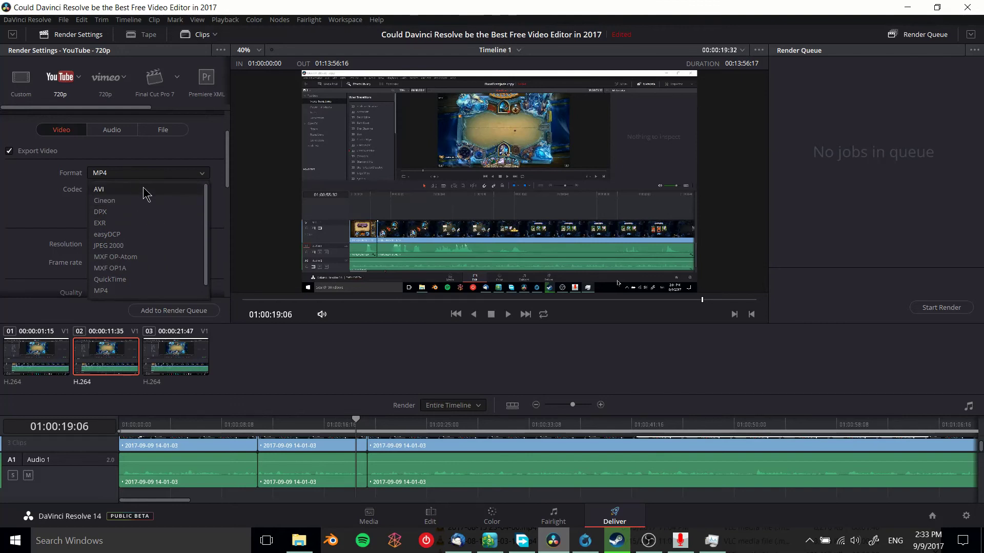
left_click(18, 205)
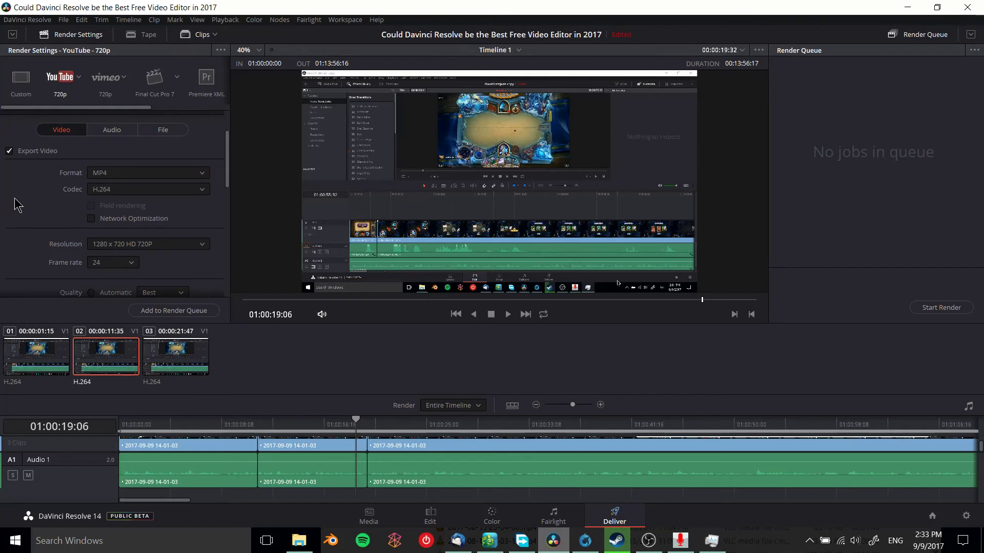
Switch render quality from the 10000 Kb/s limit to Automatic at Medium
scroll(18, 205, "down", 3)
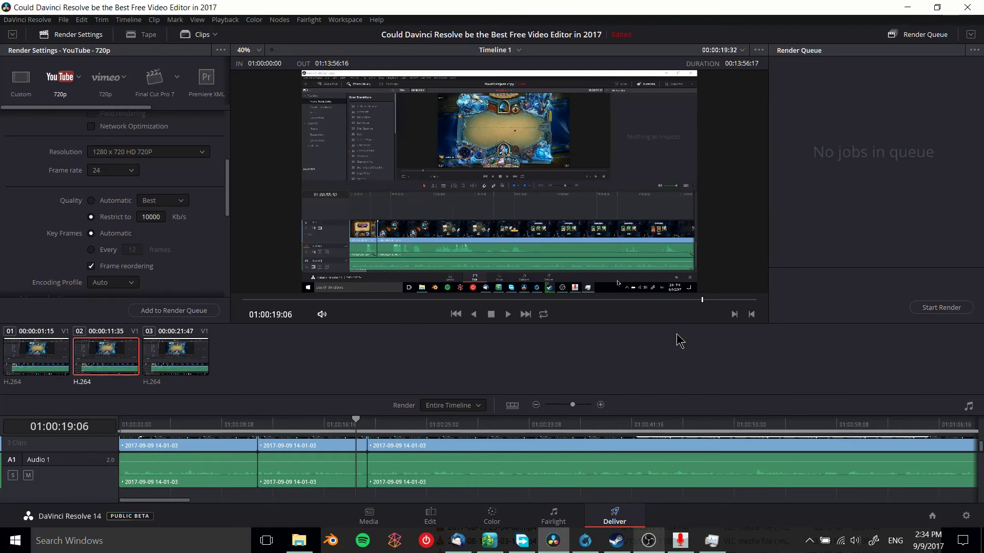
left_click(154, 204)
left_click(165, 204)
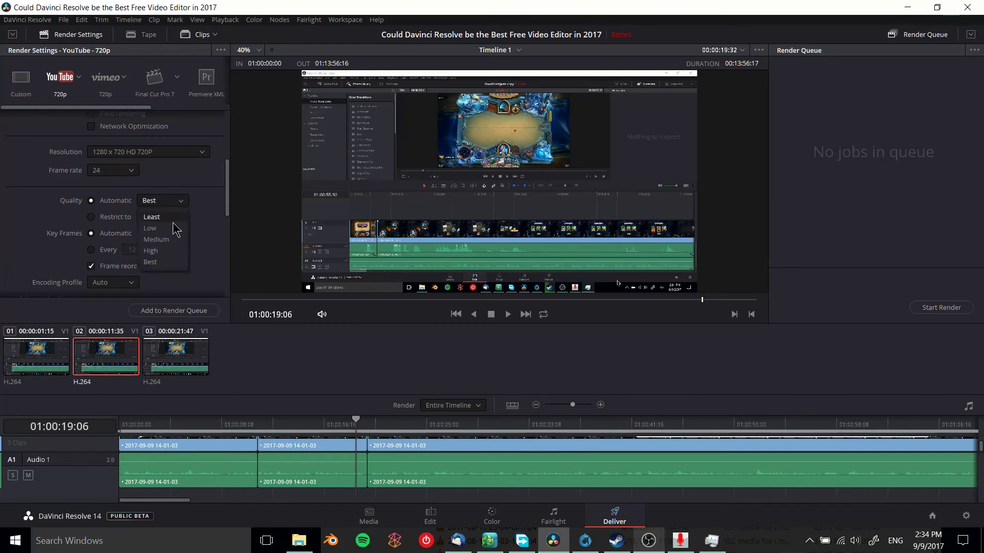
left_click(163, 239)
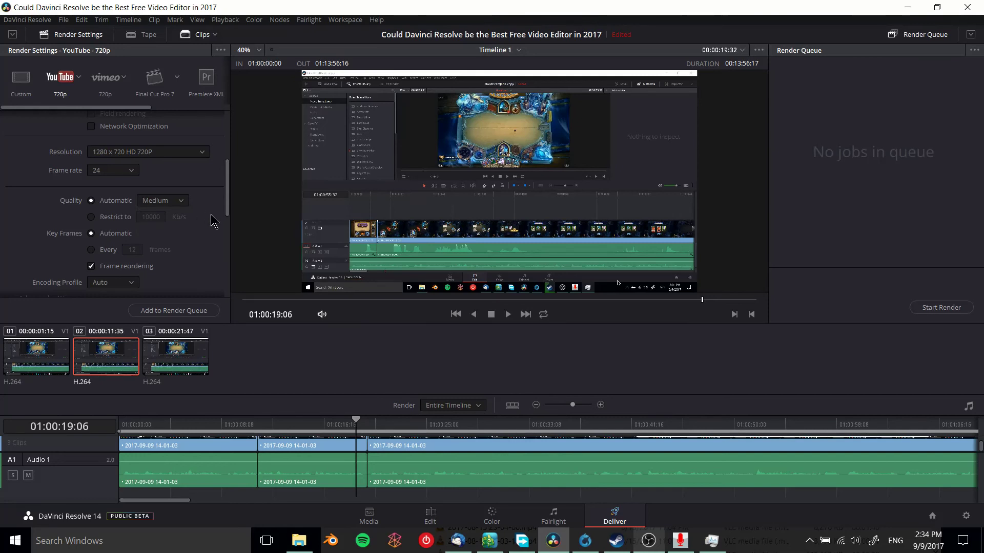
scroll(214, 228, "down", 3)
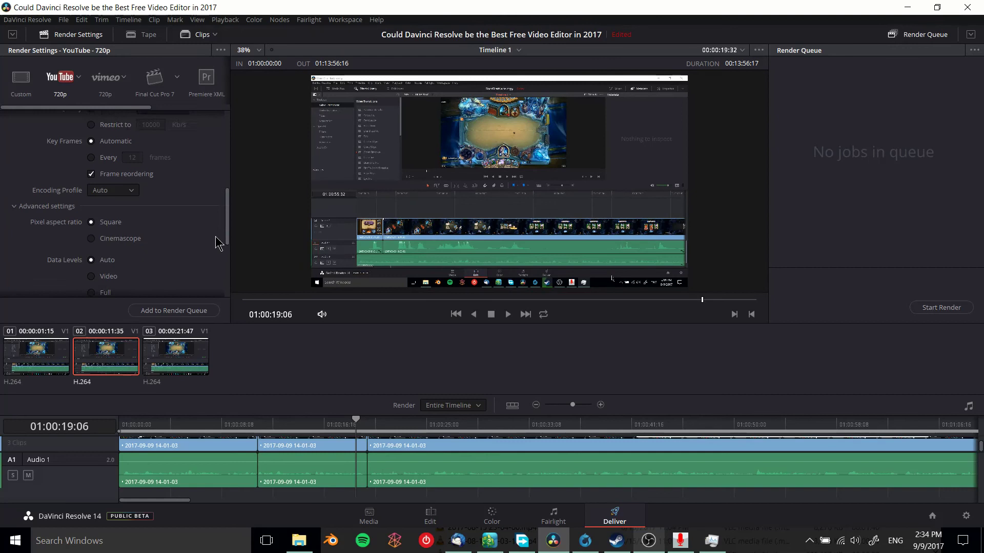
Add the timeline to the render queue as Job 1, saving to the Davinci Projects folder
left_click(212, 310)
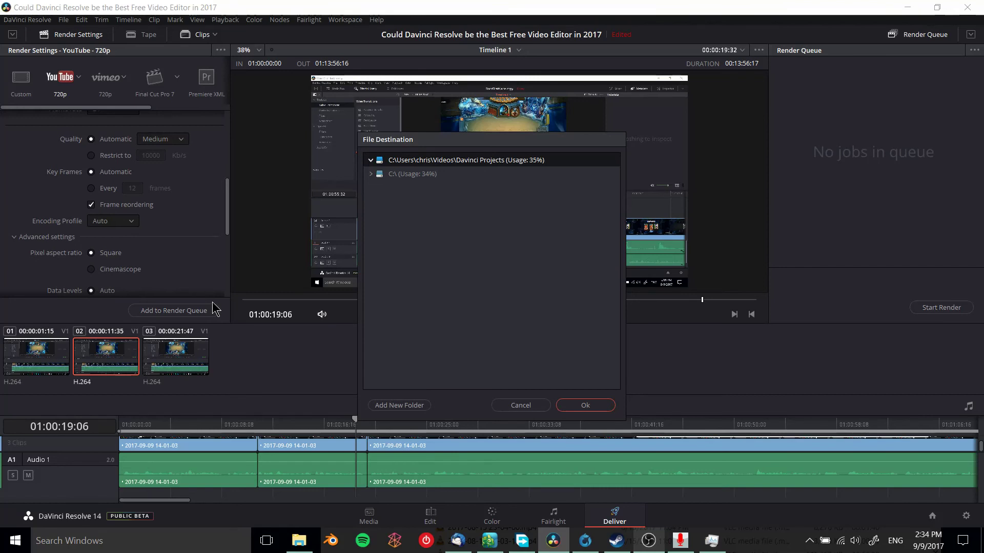
left_click(574, 405)
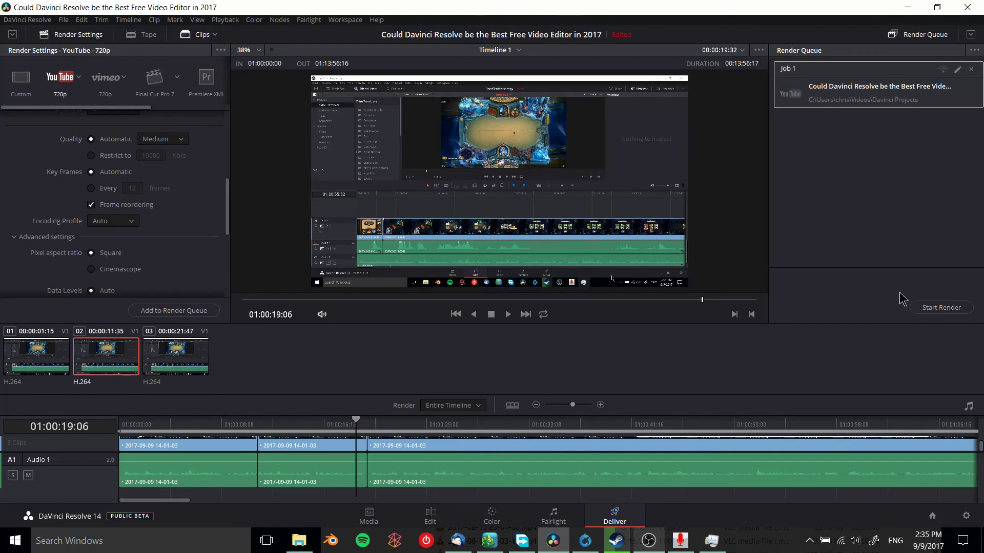
scroll(194, 169, "up", 5)
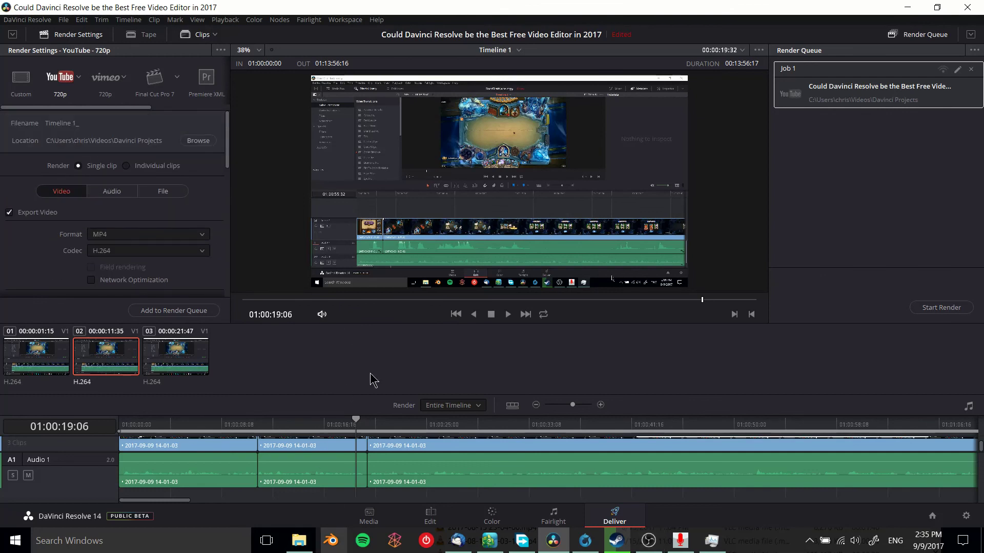
Go to the Media page, then back to the Edit page timeline
left_click(369, 519)
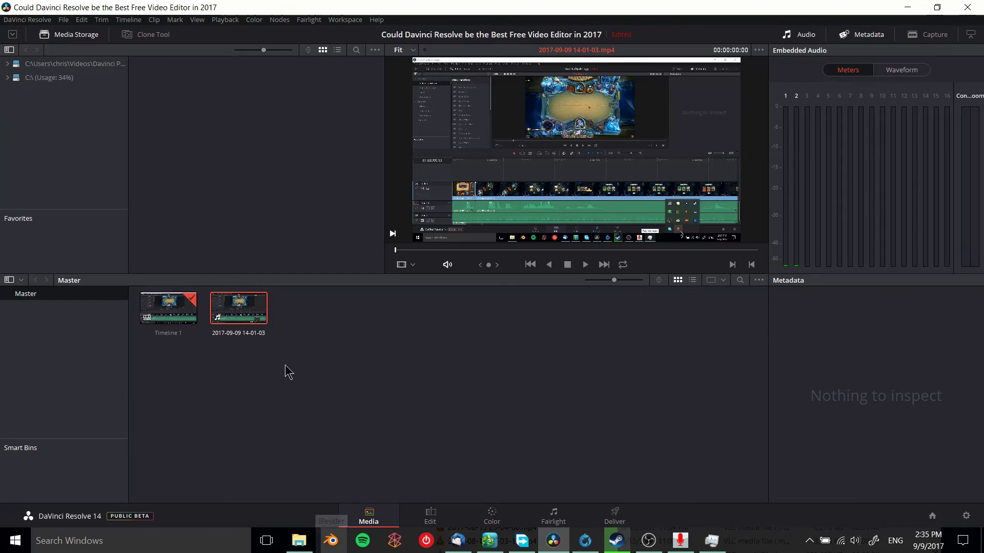
left_click(433, 517)
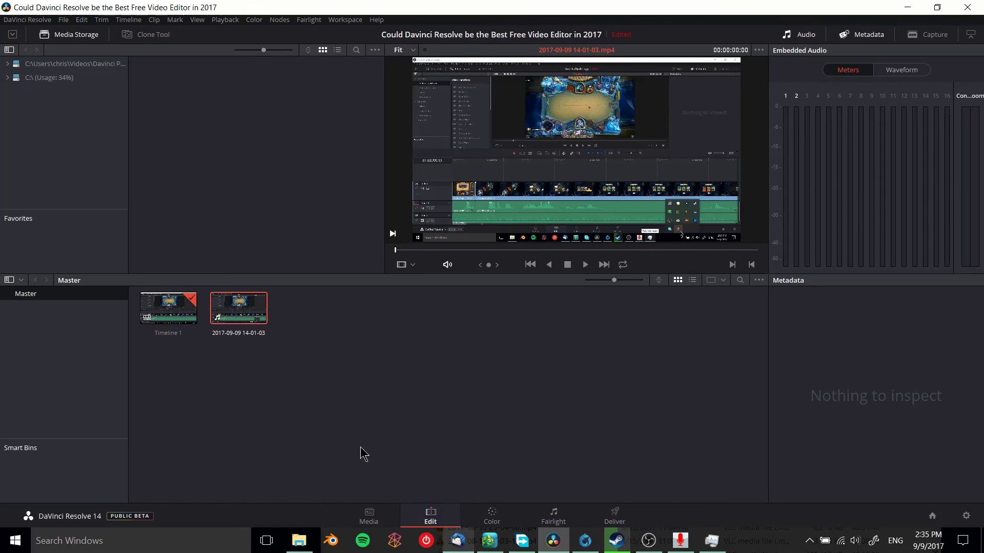